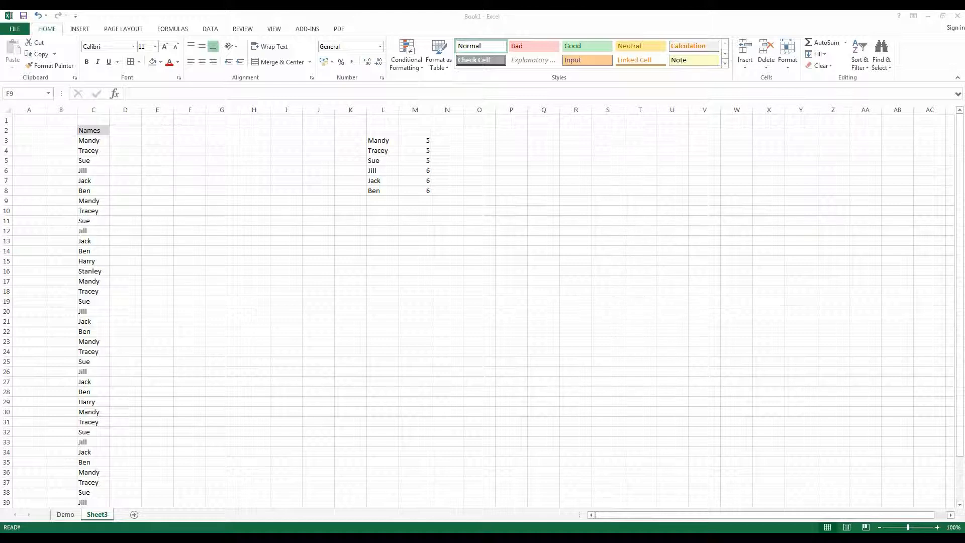
- Enter a sample first name in cell G16 and open the cell's contents for editing to inspect the end of the text
left_click(214, 271)
left_click(213, 271)
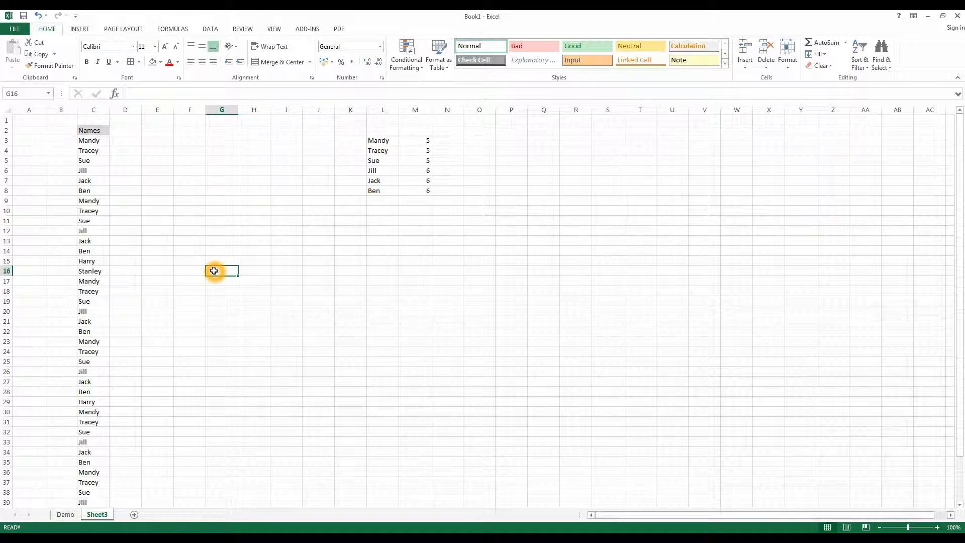
type("John")
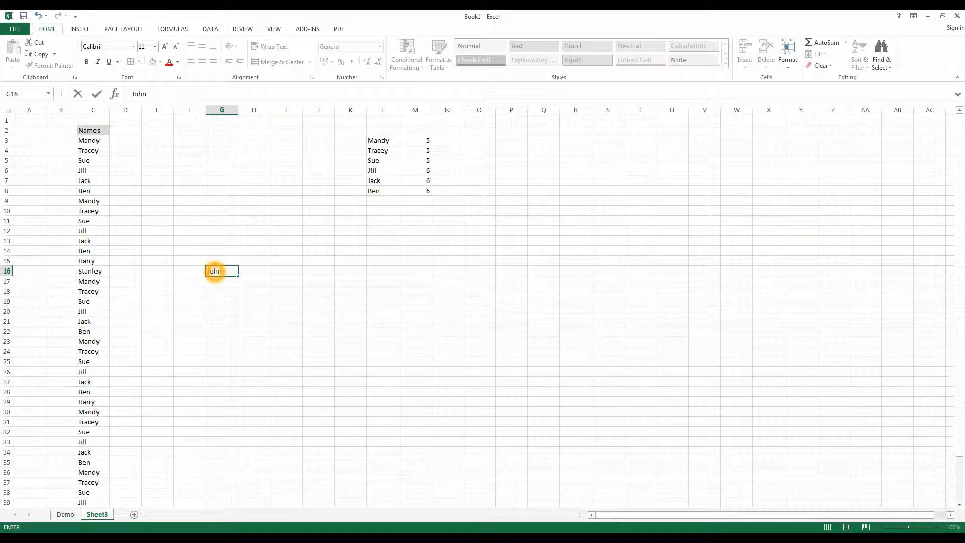
left_click(269, 320)
left_click(226, 271)
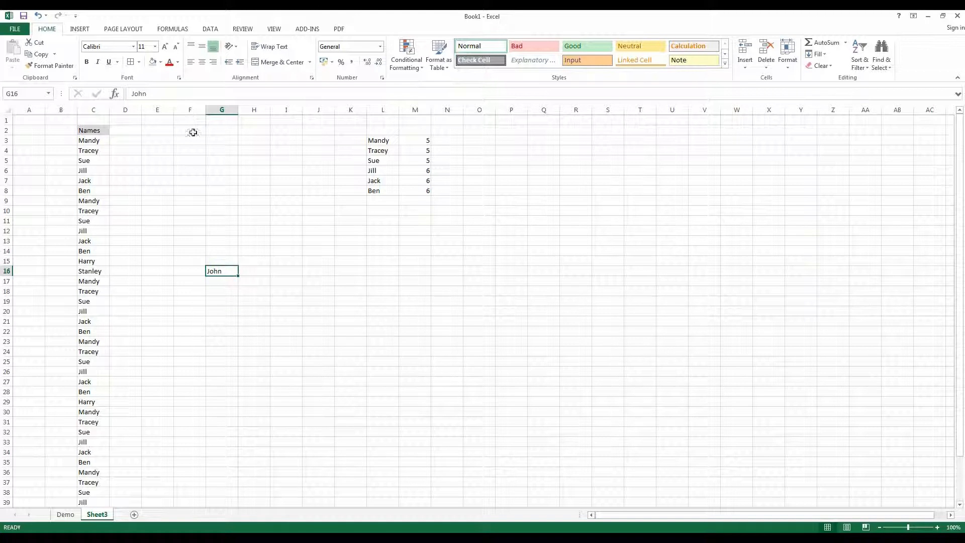
left_click(175, 94)
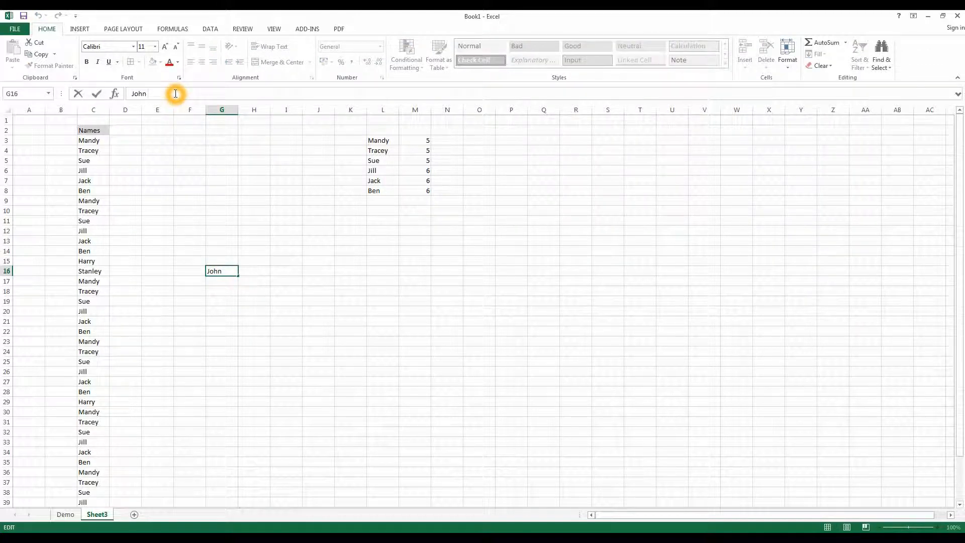
- Clear the sample name from cell G16
left_click(257, 281)
left_click(228, 269)
key("Delete")
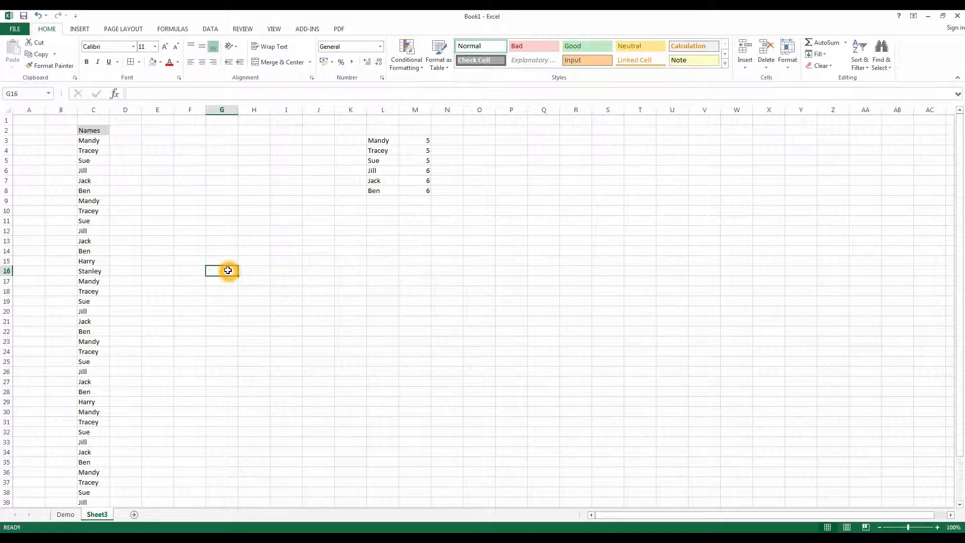
left_click(229, 283)
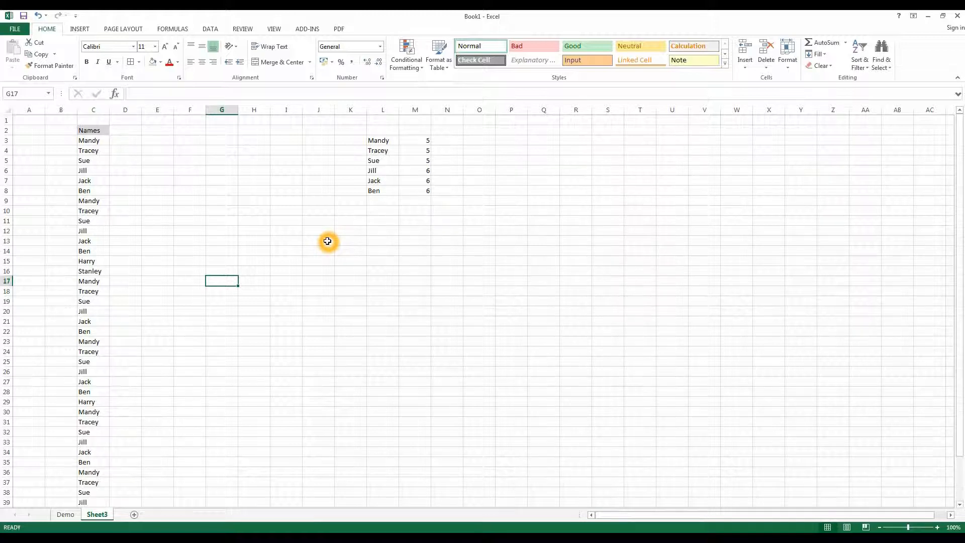
- Check the COUNTIFS formula in M3 and remove the trailing space from the name in C3
left_click(420, 139)
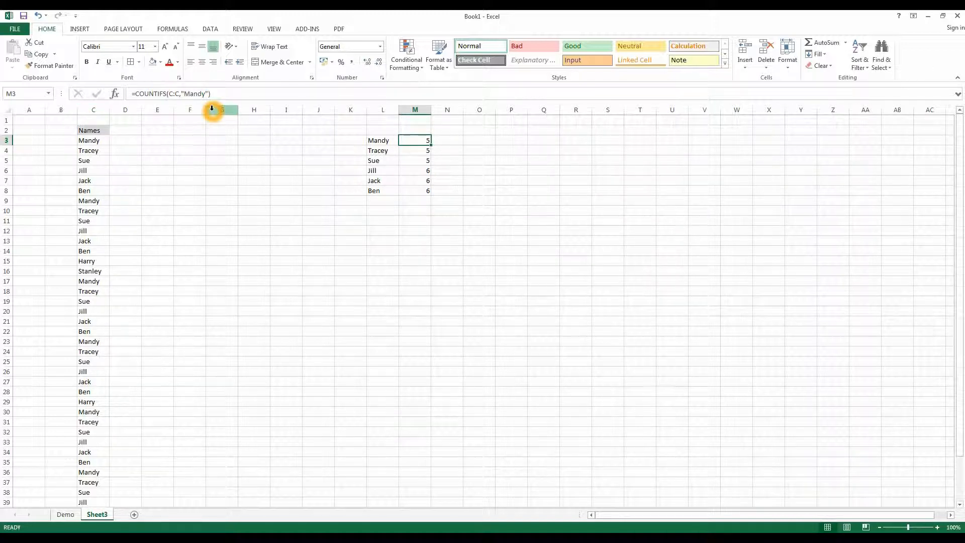
left_click(369, 208)
left_click(95, 141)
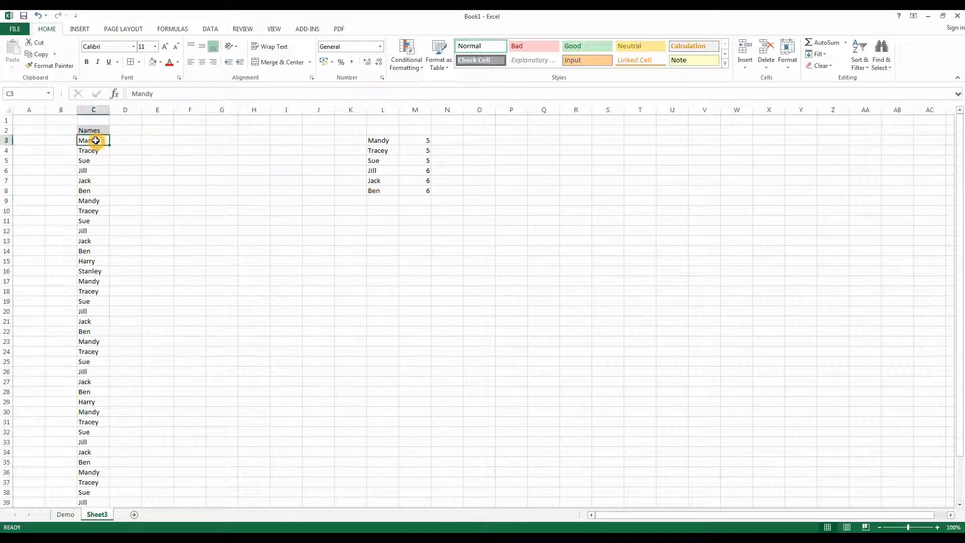
left_click(172, 92)
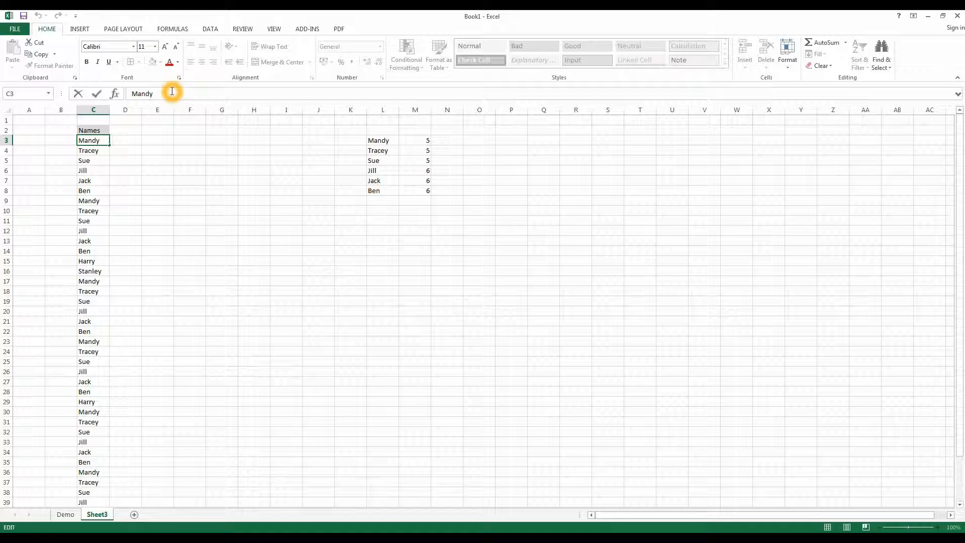
left_click(152, 93)
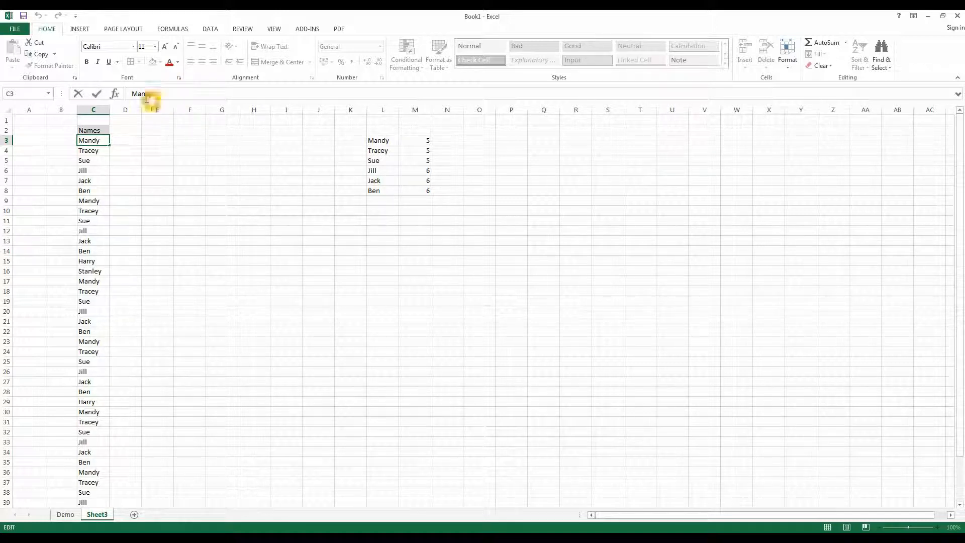
left_click(164, 93)
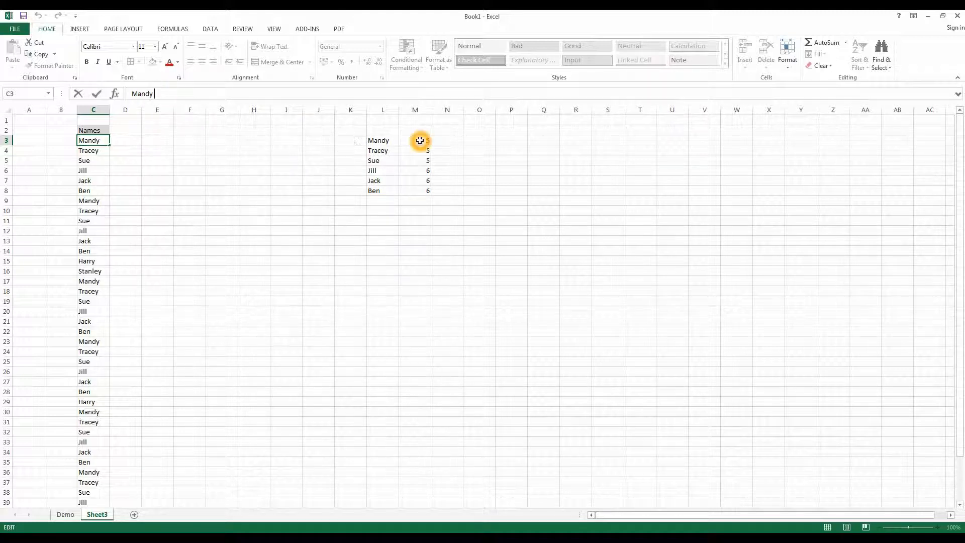
left_click(208, 95)
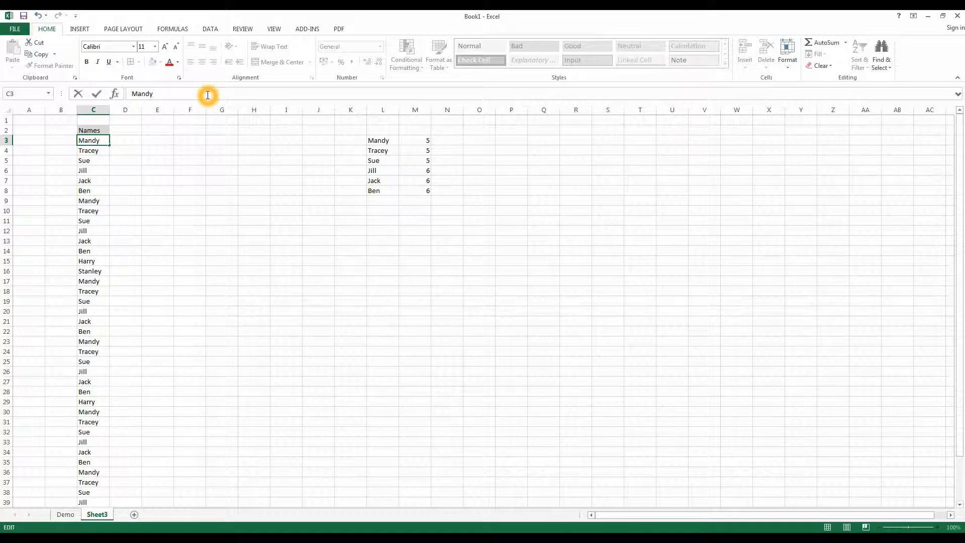
key("Return")
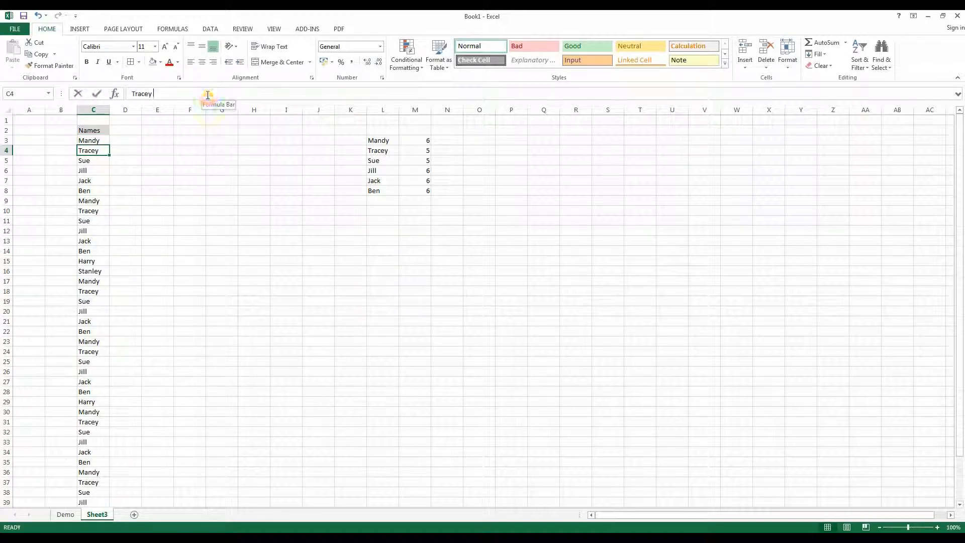
- Remove the trailing space from the name in cell C4
left_click(208, 95)
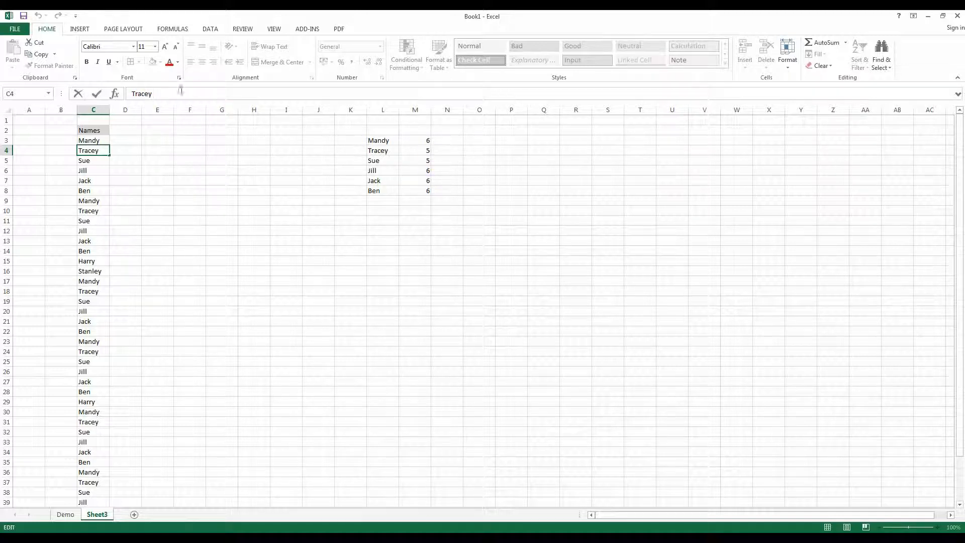
left_click(161, 92)
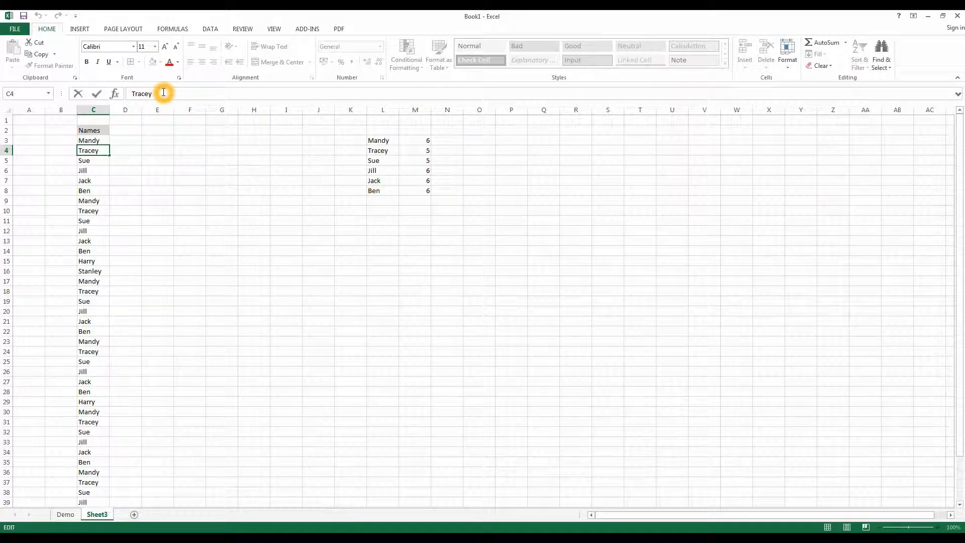
key("BackSpace")
key("Return")
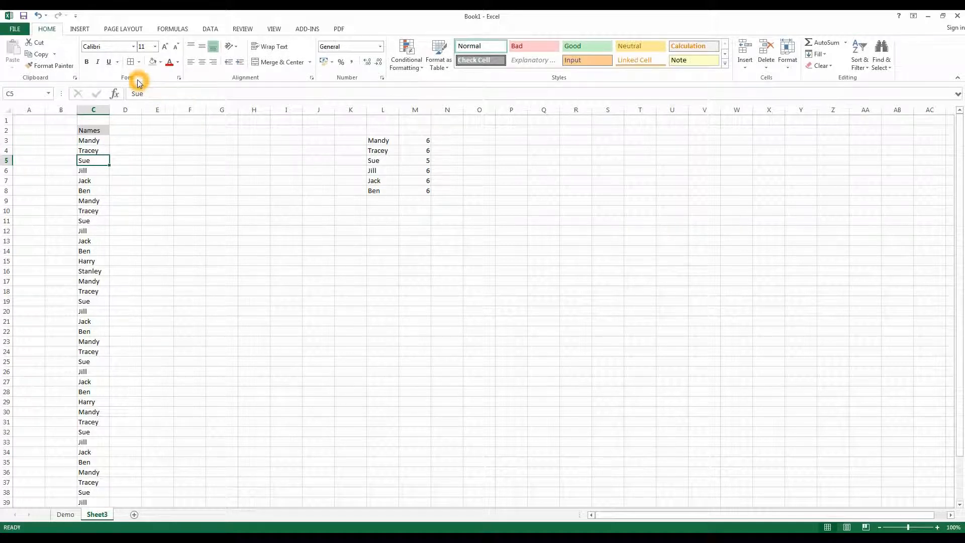
- Remove the trailing spaces after the name in cell C5
left_click(167, 94)
left_click(140, 93)
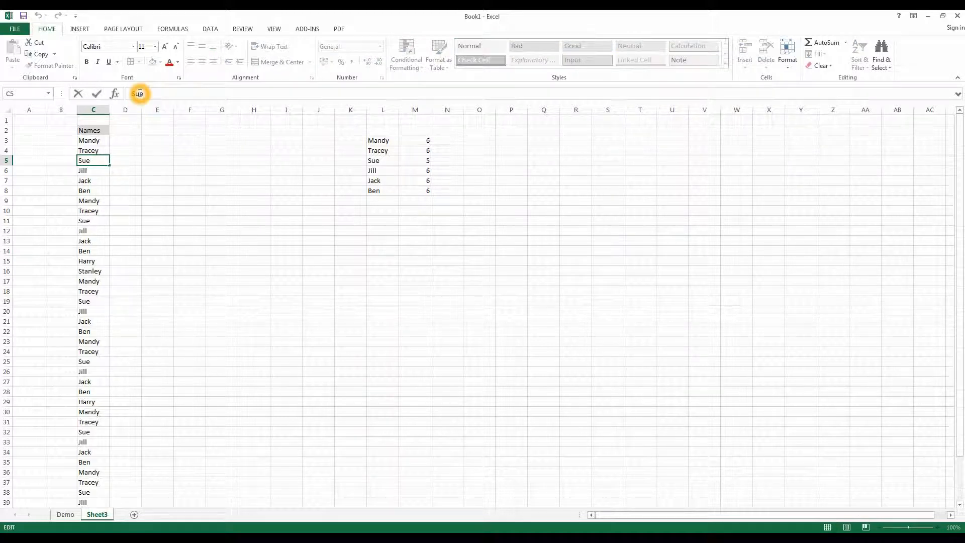
left_click(150, 93)
left_click(156, 93)
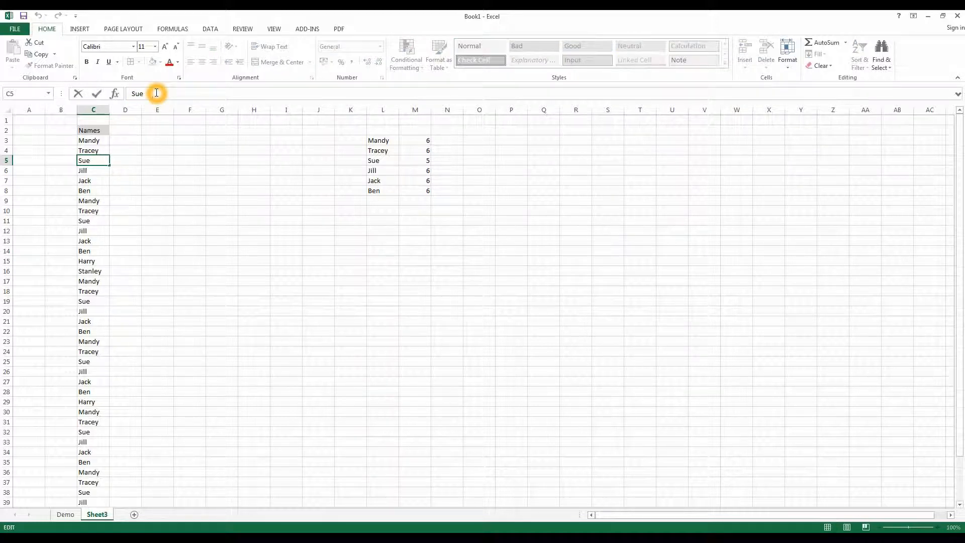
left_click(142, 94)
left_click(196, 92)
key("BackSpace")
key("BackSpace")
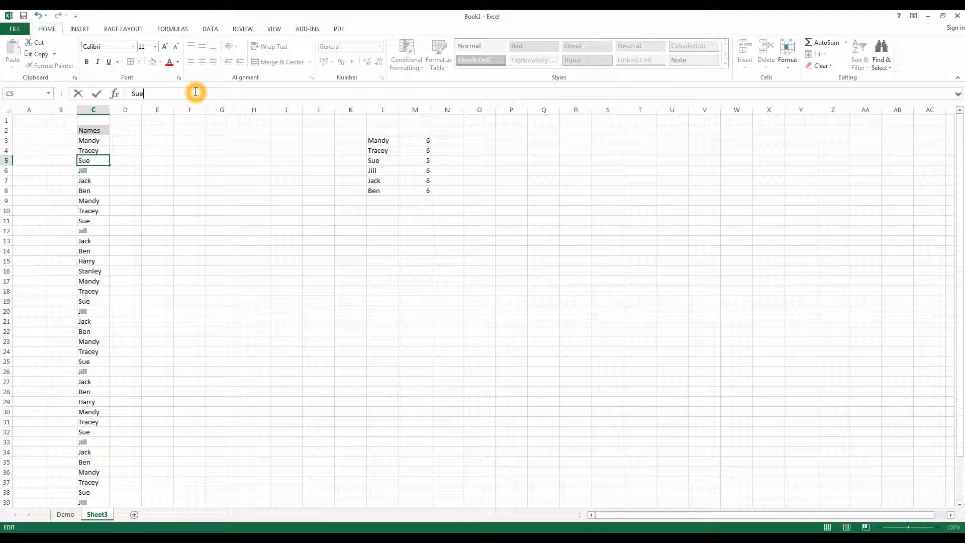
key("Return")
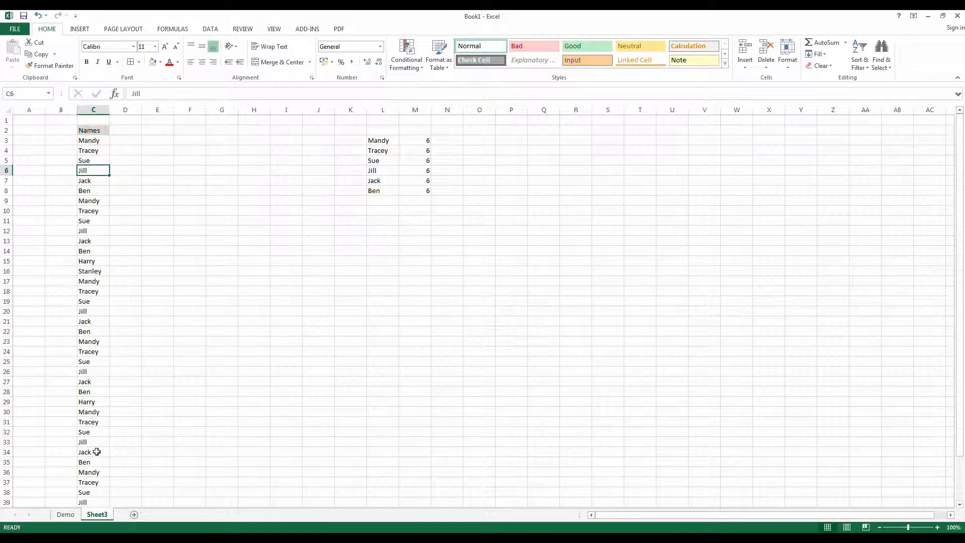
- Put the trailing space back after the name in C3 and check the name in C16 for a trailing space
left_click(96, 141)
left_click(167, 90)
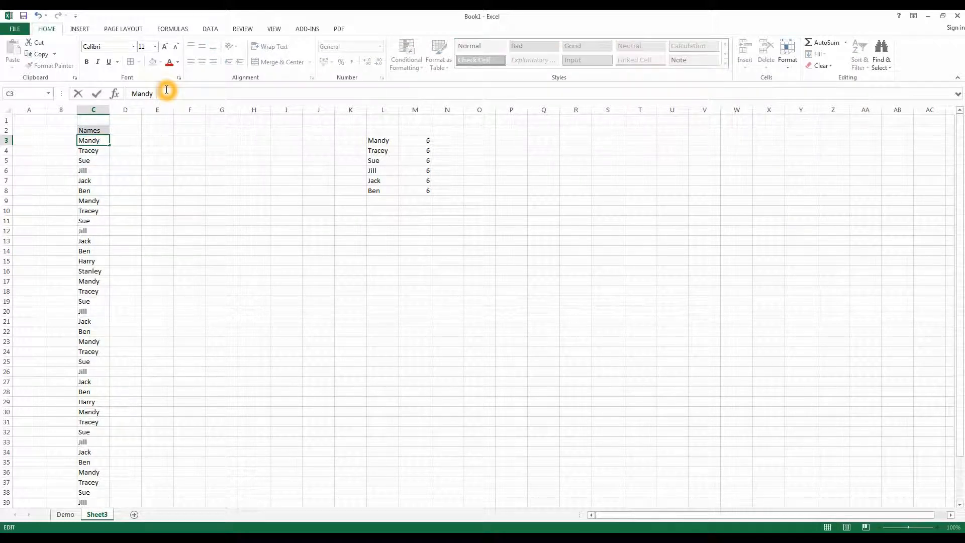
left_click(91, 270)
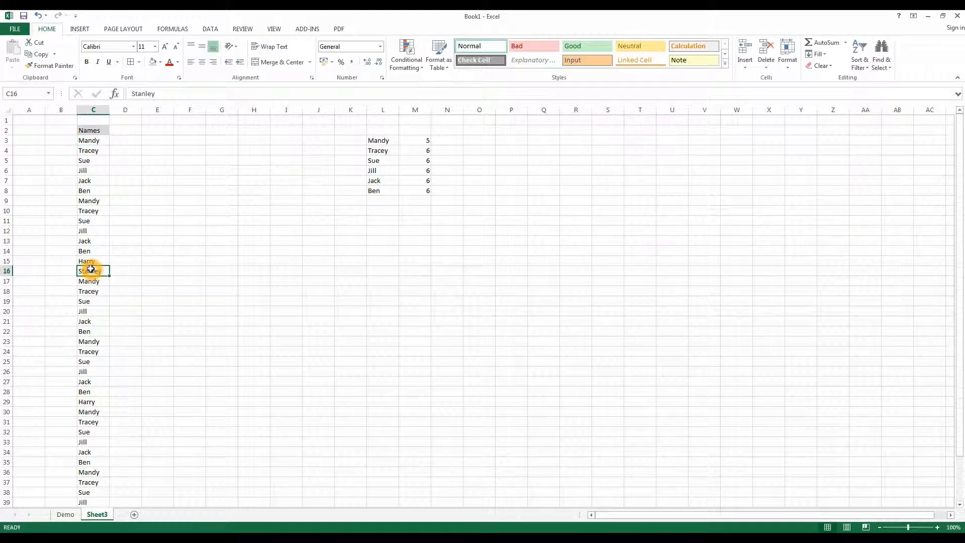
left_click(186, 93)
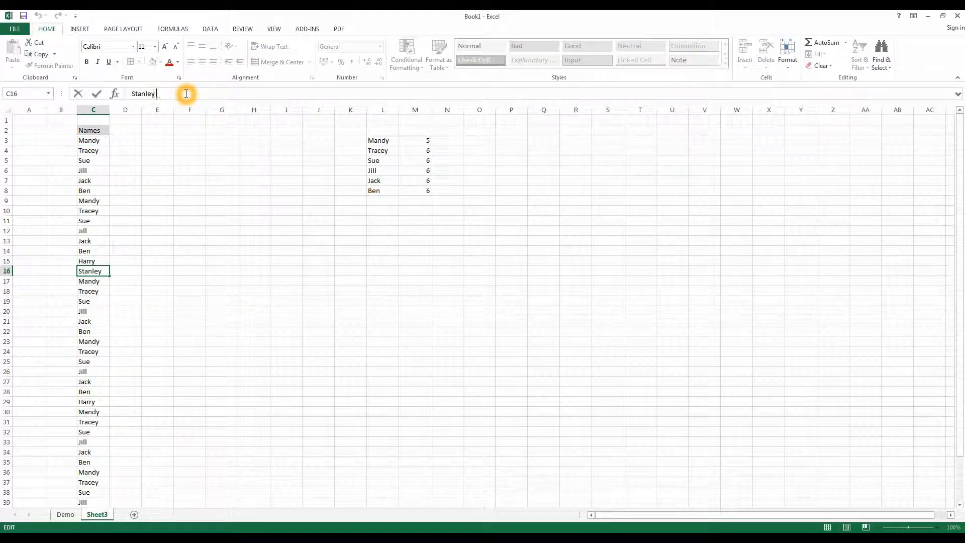
left_click(245, 311)
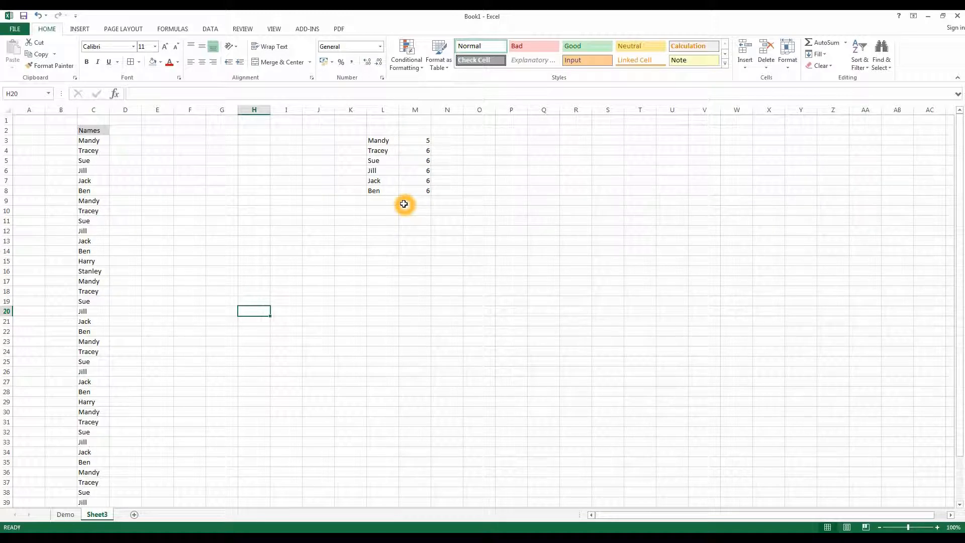
- Enter the formula =TRIM(C2) in cell E2 to strip extra spaces from the column C header
left_click(157, 130)
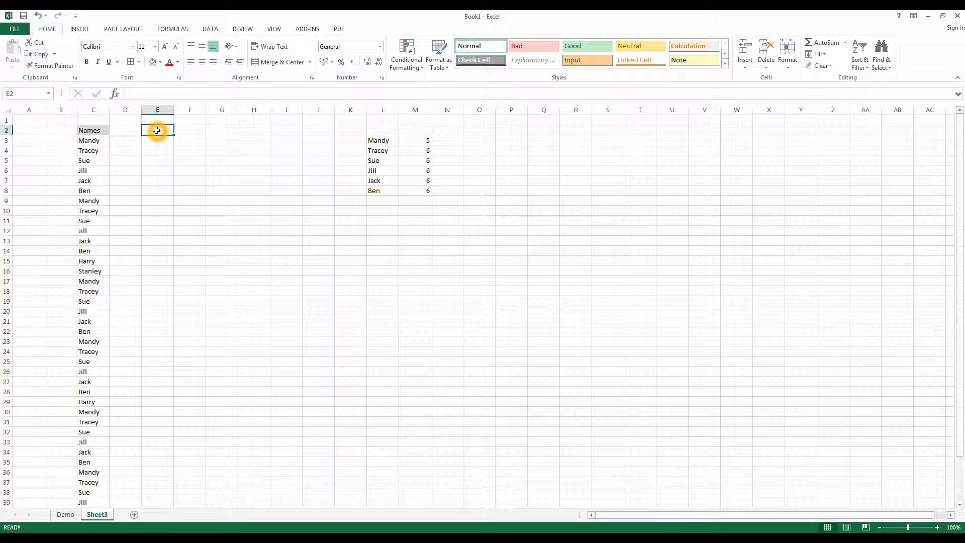
type("=tr")
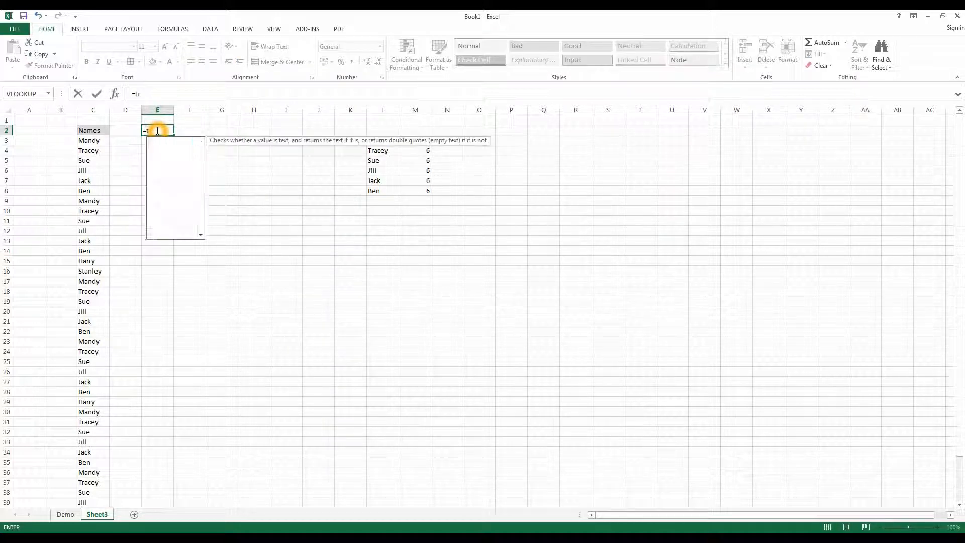
type("im")
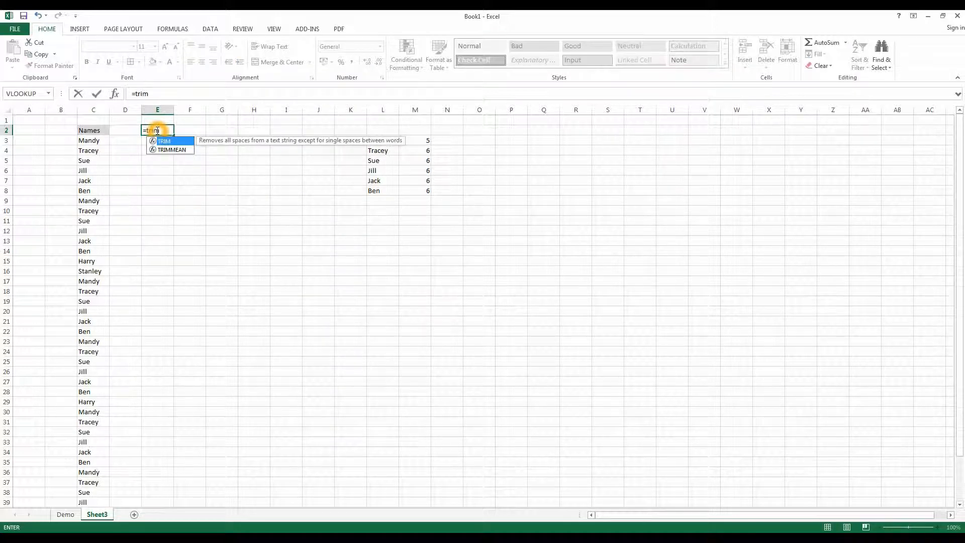
type("(")
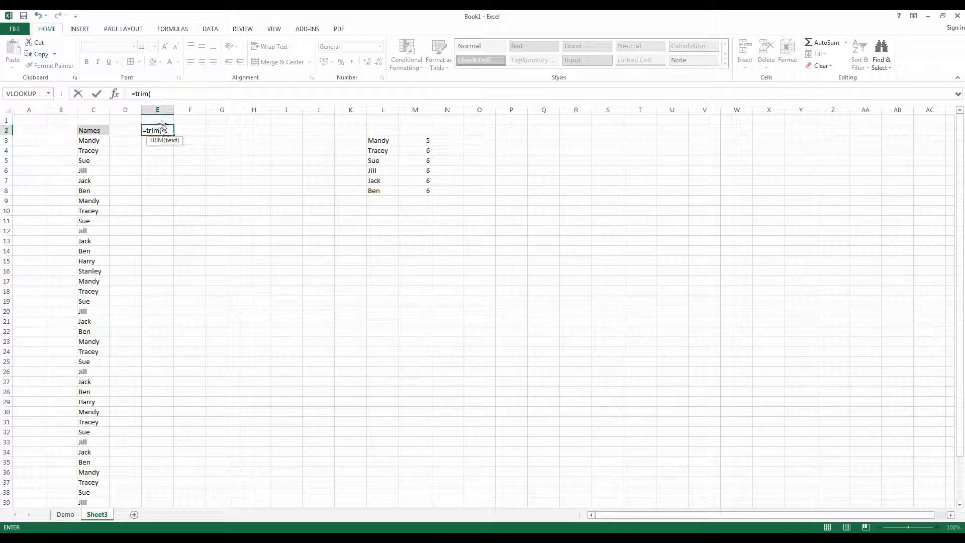
left_click(90, 130)
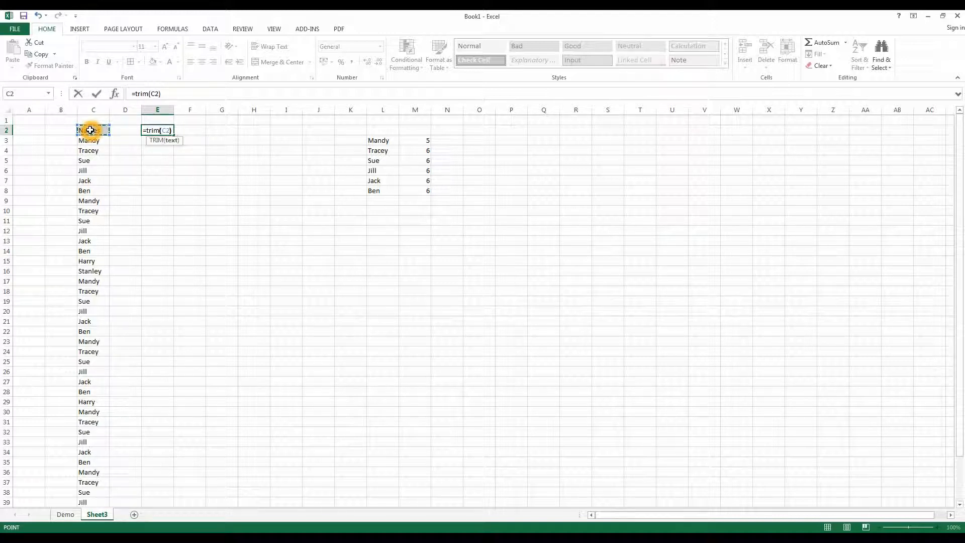
key("Return")
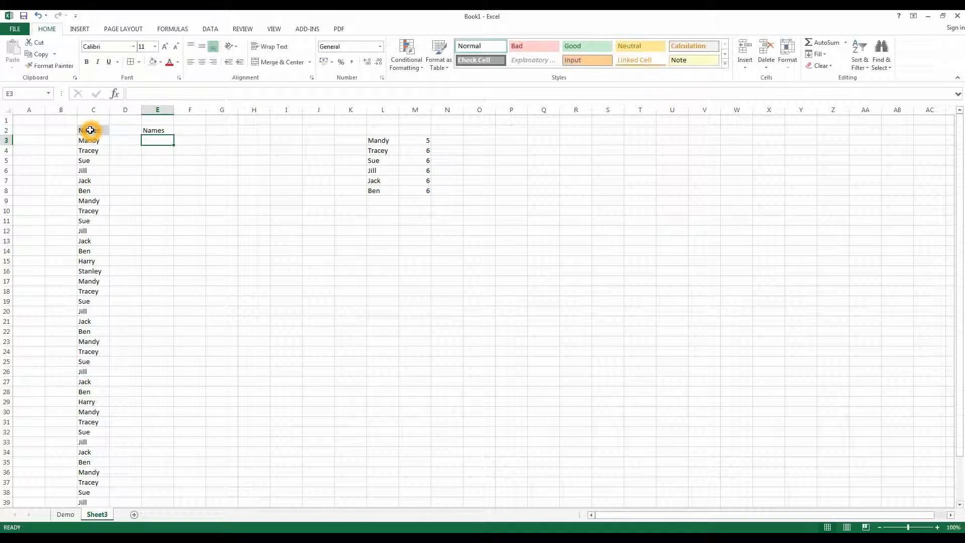
- Fill the TRIM formula from E2 down to E43, alongside the whole names list
left_click(169, 132)
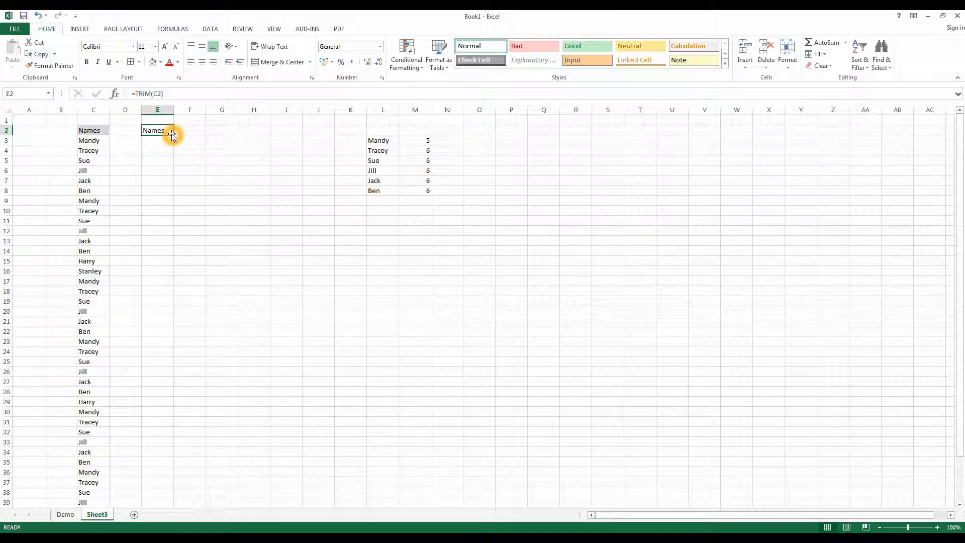
left_click_drag(174, 135, 171, 485)
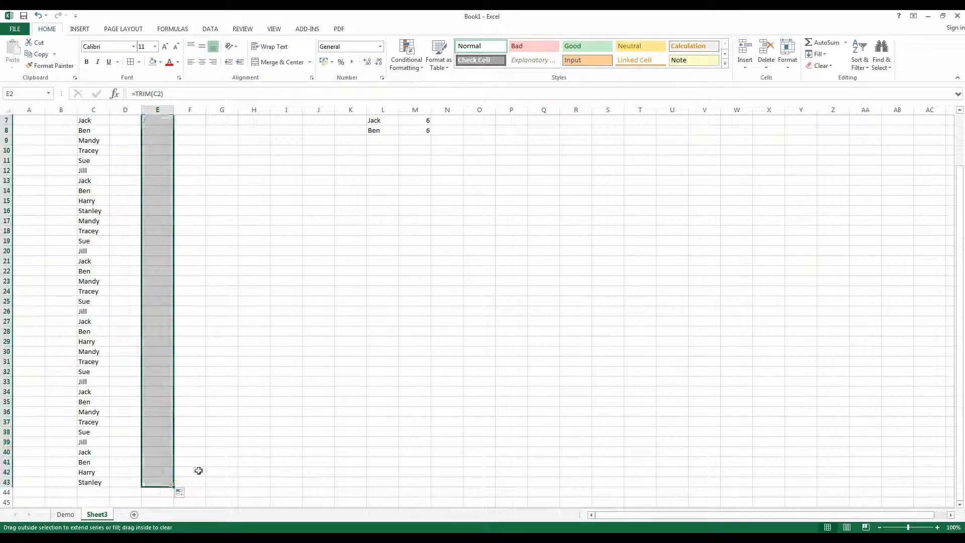
scroll(224, 355, "up", 2)
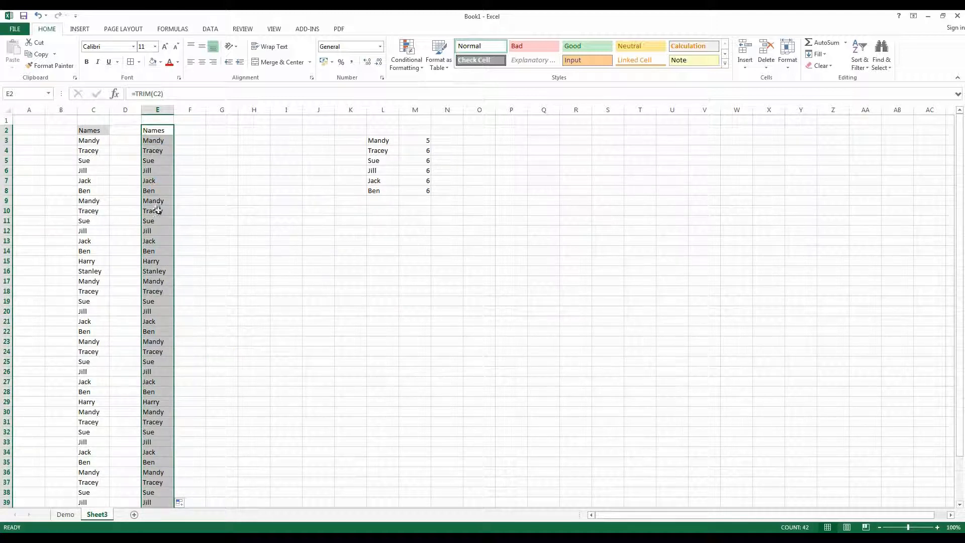
right_click(155, 455)
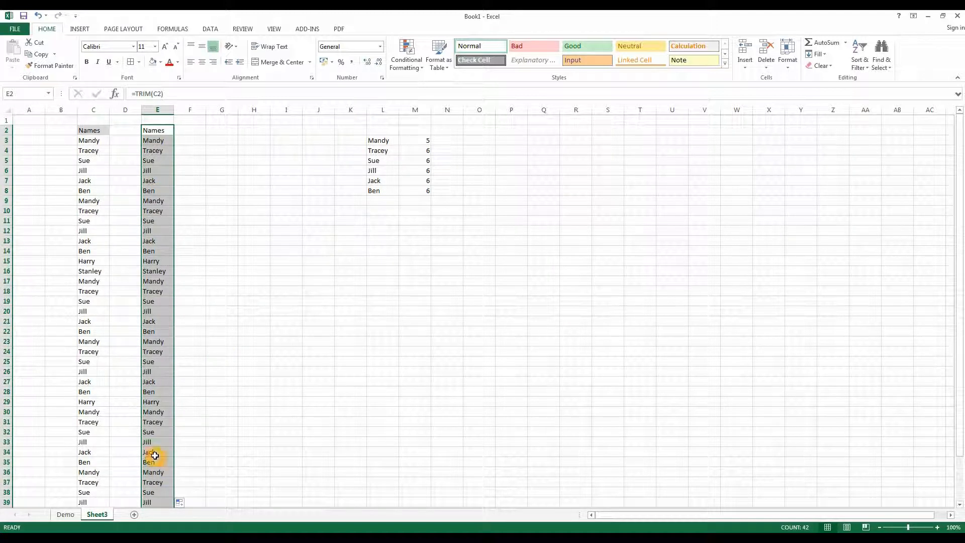
left_click(171, 159)
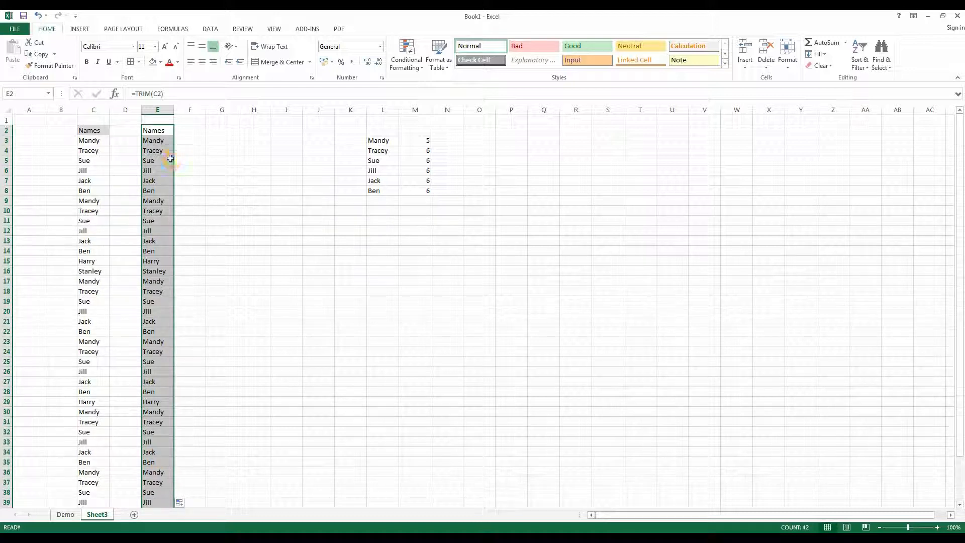
left_click(423, 136)
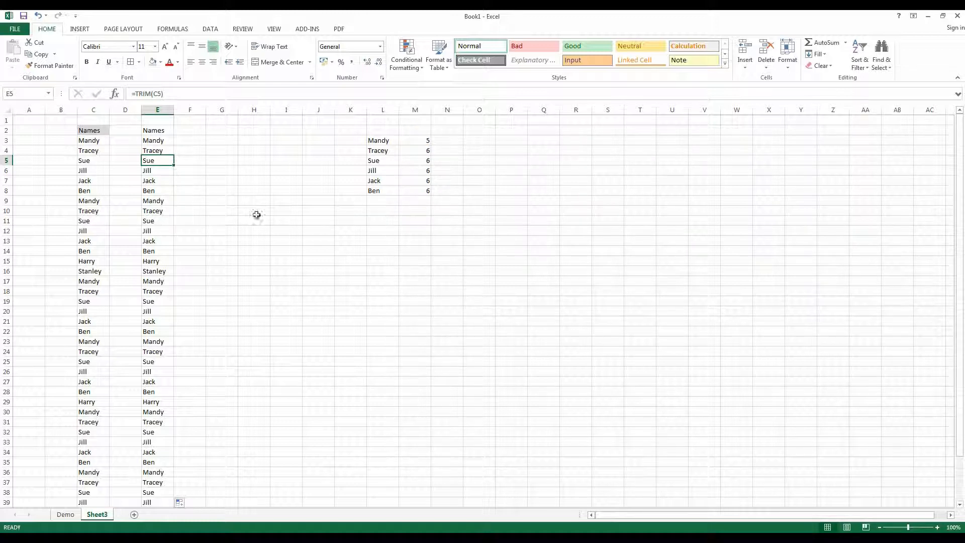
- Copy the trimmed names in E3:E43 and paste them as values over the original names starting at C3
left_click_drag(152, 142, 151, 482)
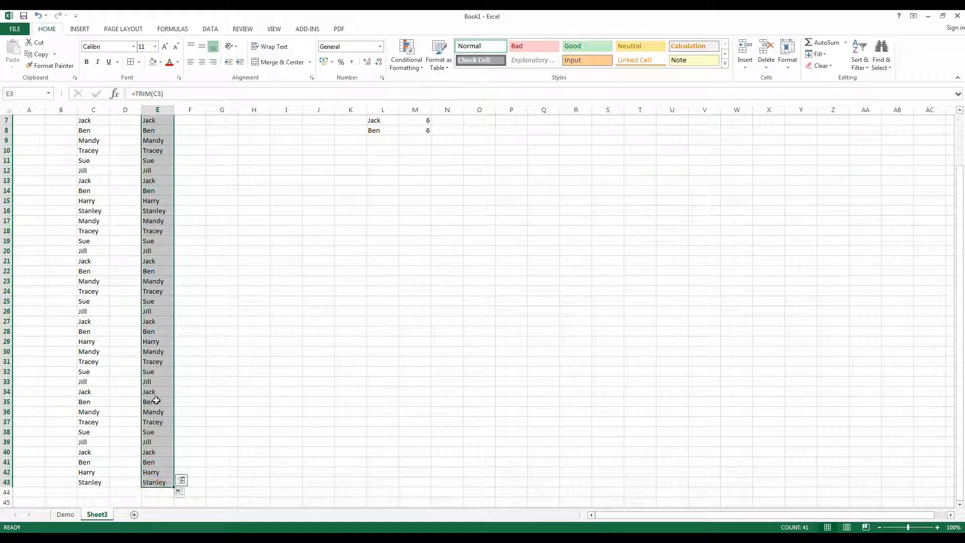
scroll(209, 231, "up", 2)
right_click(150, 148)
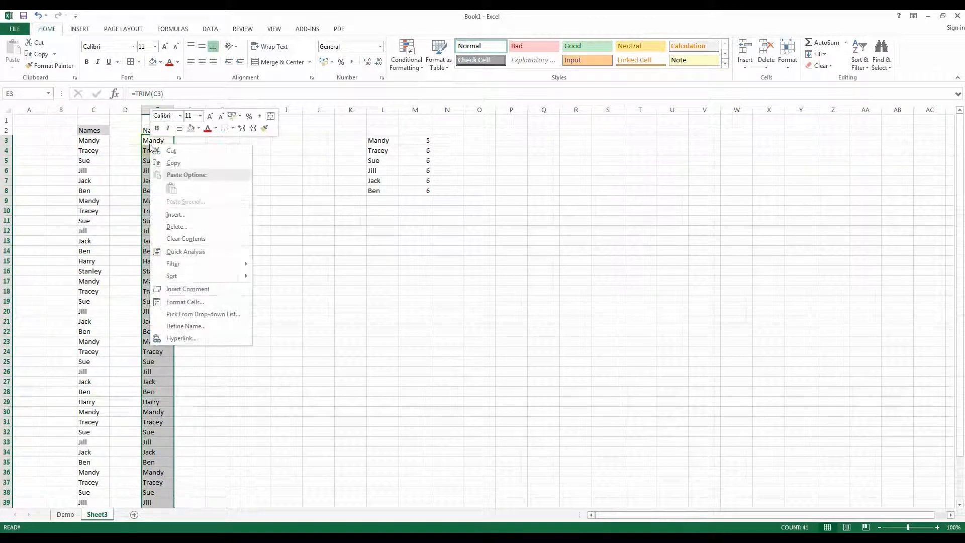
left_click(170, 158)
right_click(87, 142)
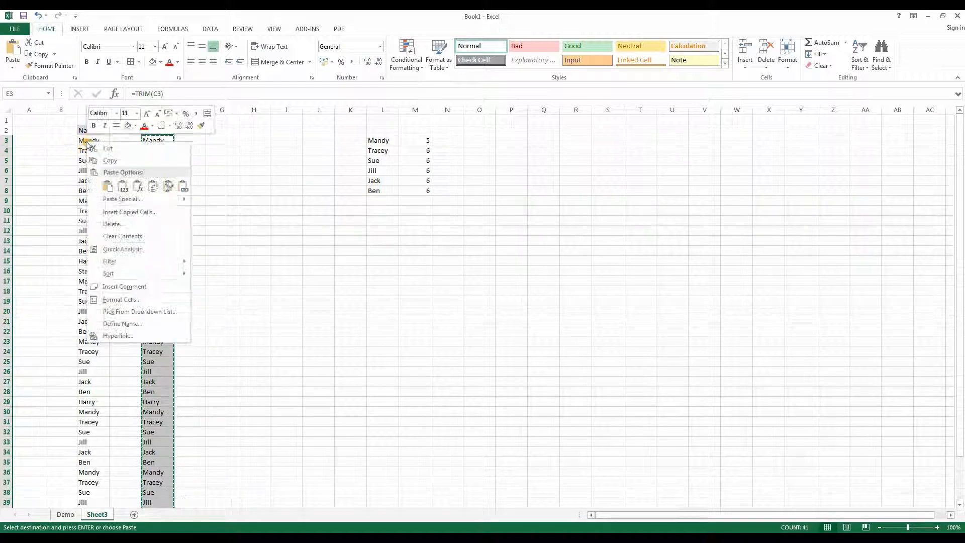
left_click(124, 187)
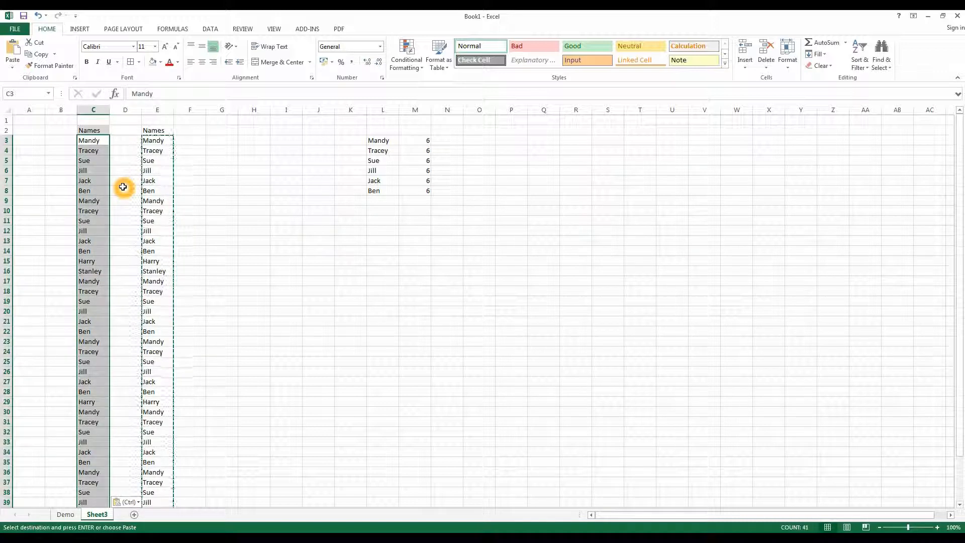
left_click(207, 185)
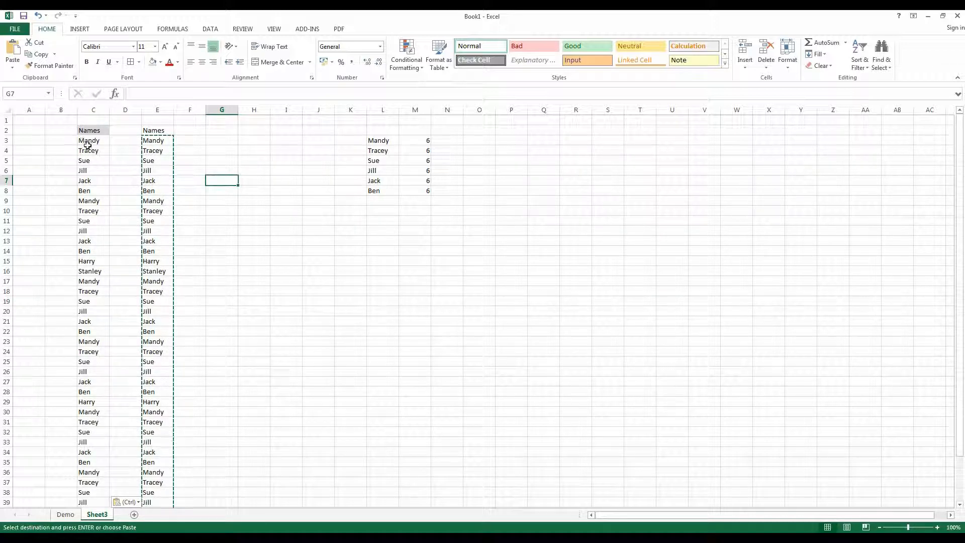
- Clear the contents of the whole helper column E
left_click(154, 110)
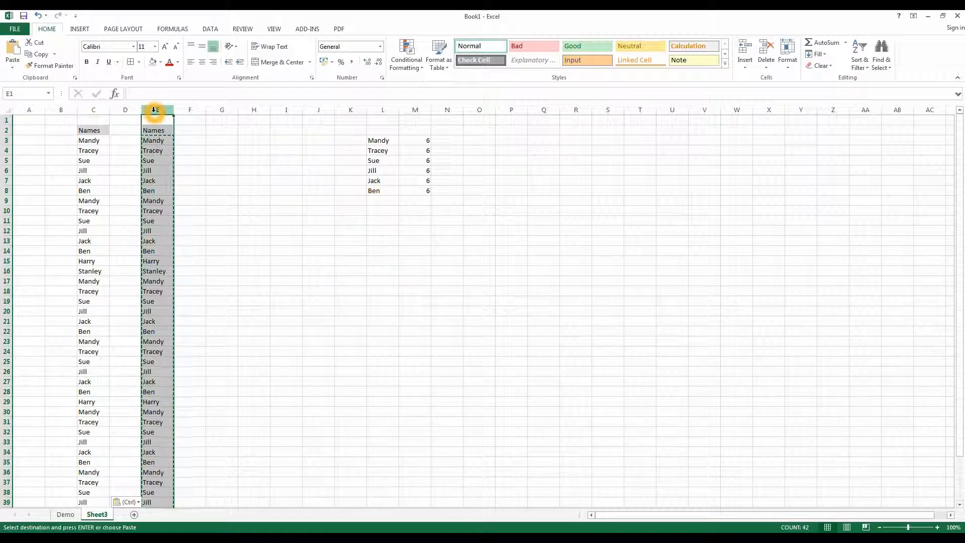
key("Delete")
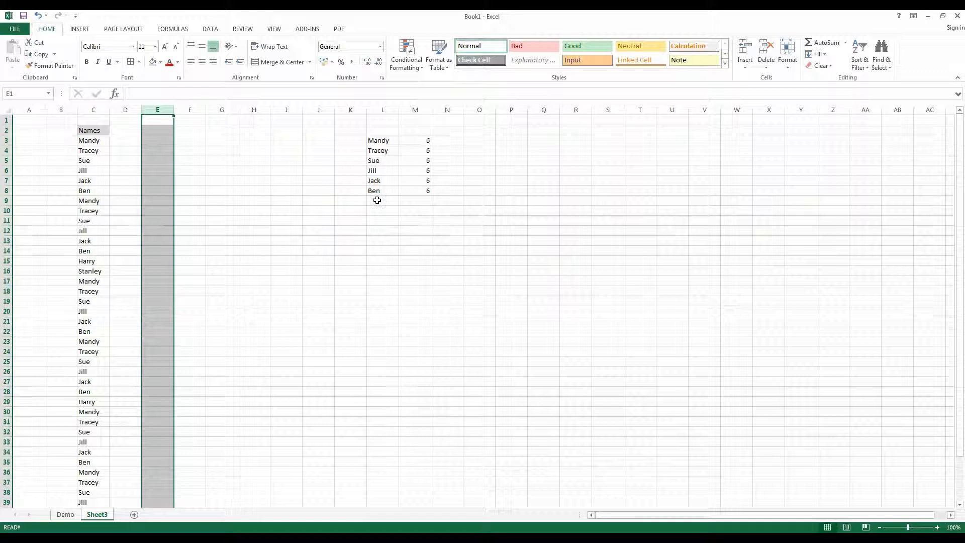
left_click(325, 230)
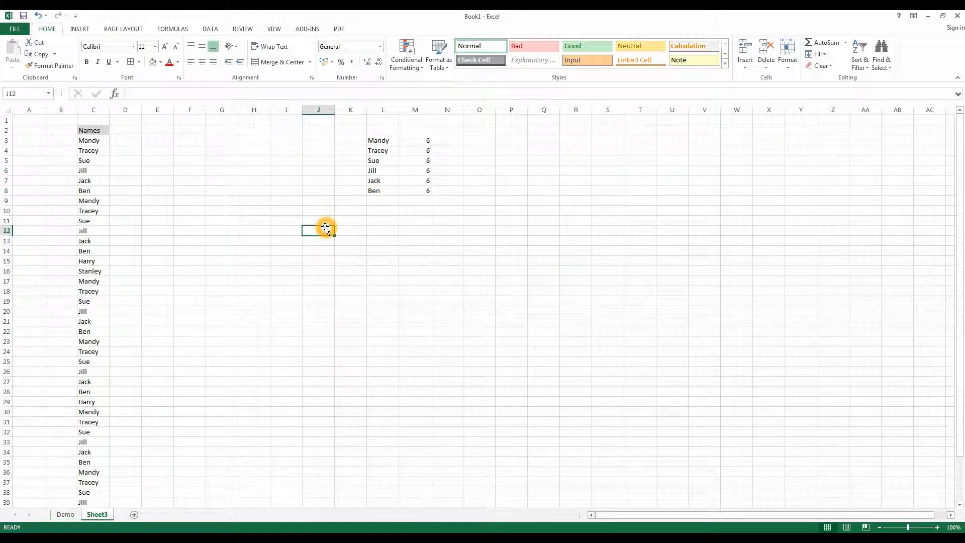